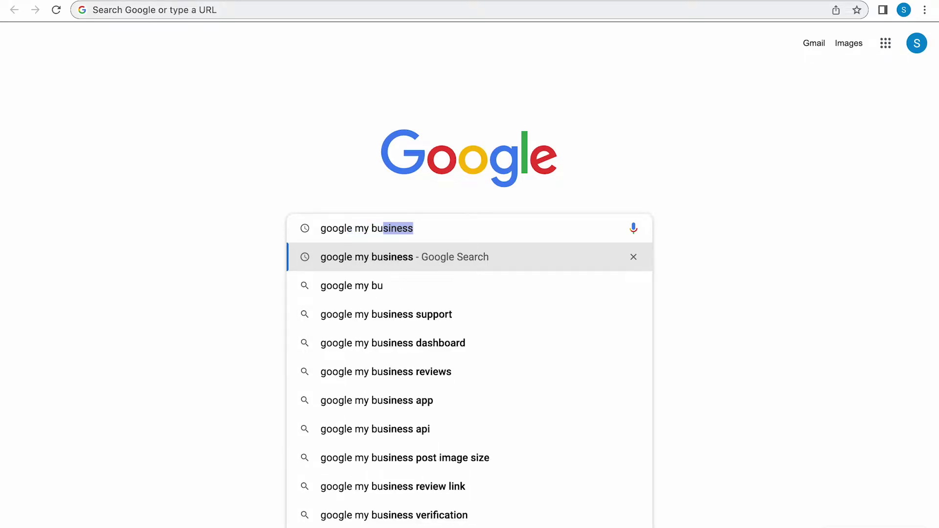
Search Google for 'google my business' and reach the Business Profile create page.
type("iness")
key("Return")
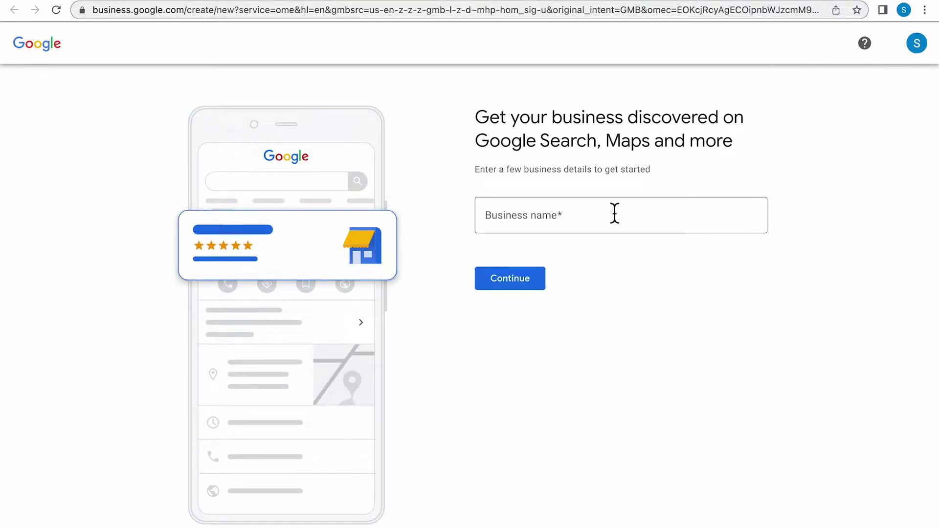
Create a new business named 'Spotless Cleaning Service'.
left_click(608, 230)
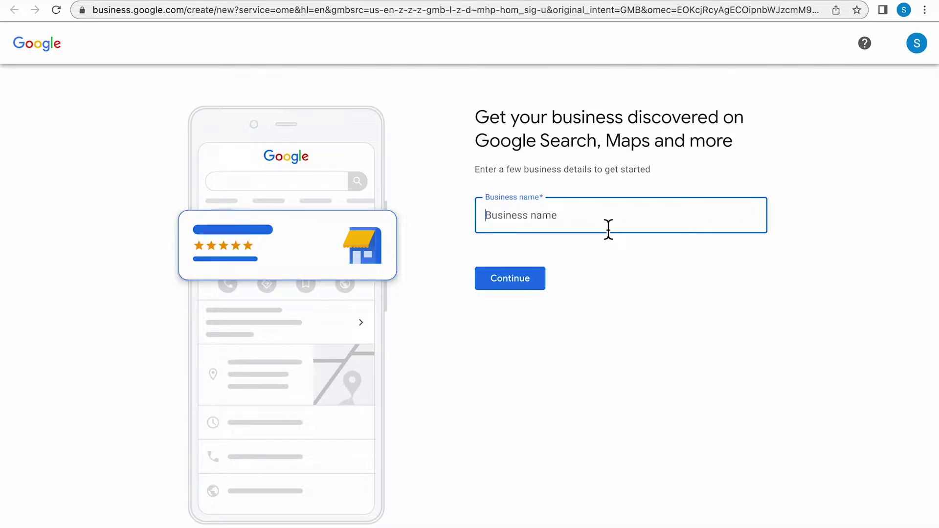
type("Sp")
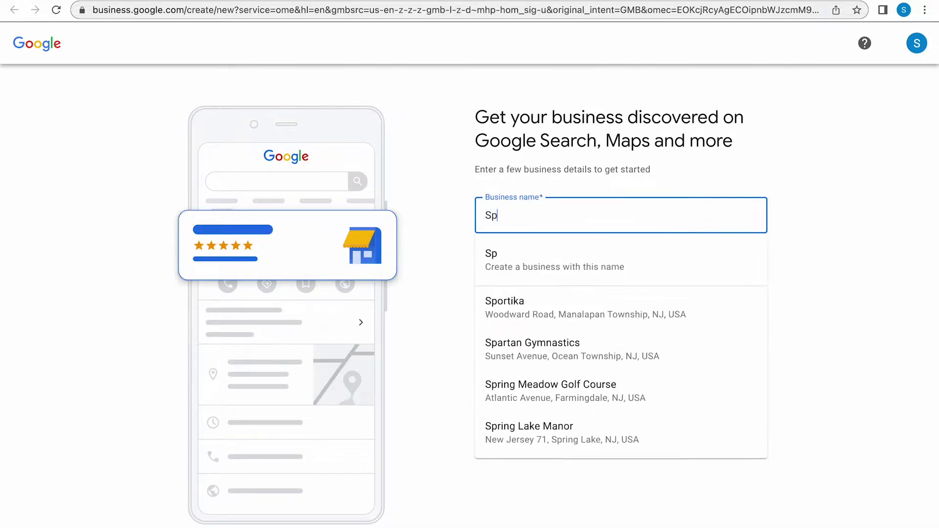
type("otless")
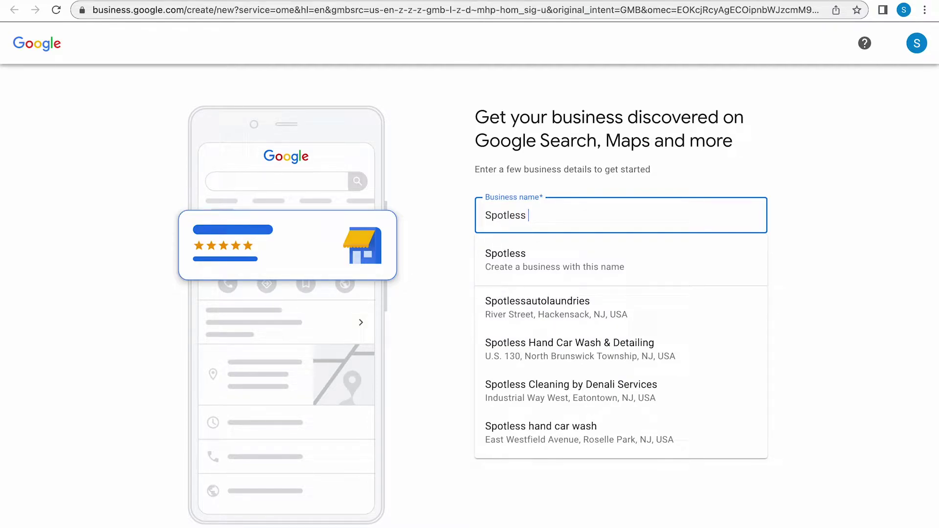
type(" Cle")
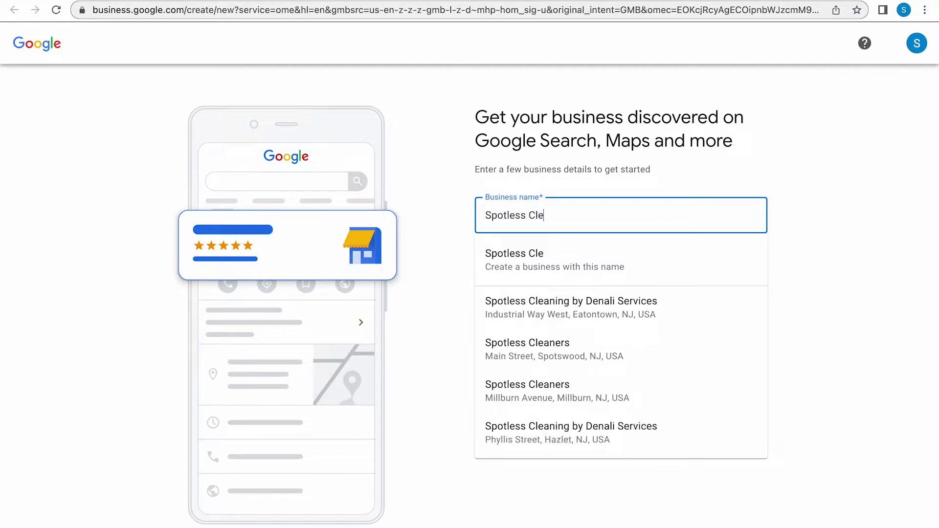
type("aning")
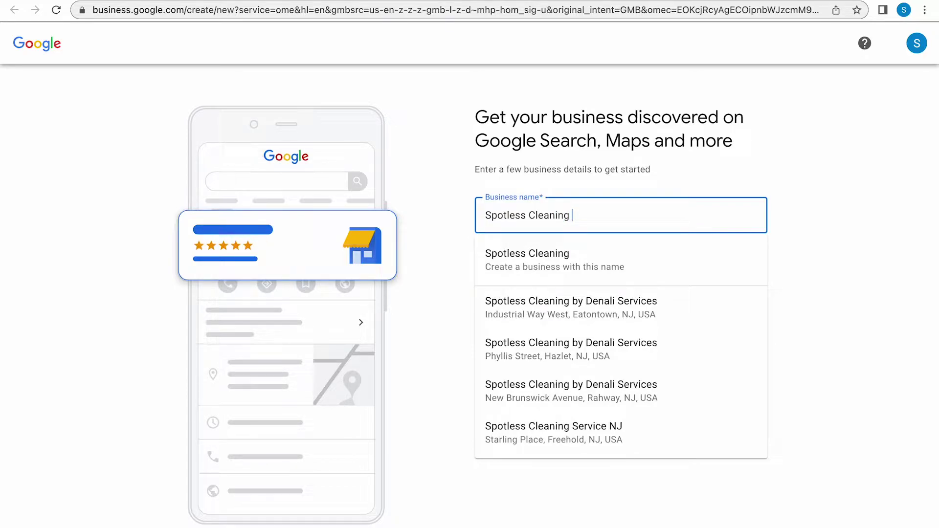
type(" Service")
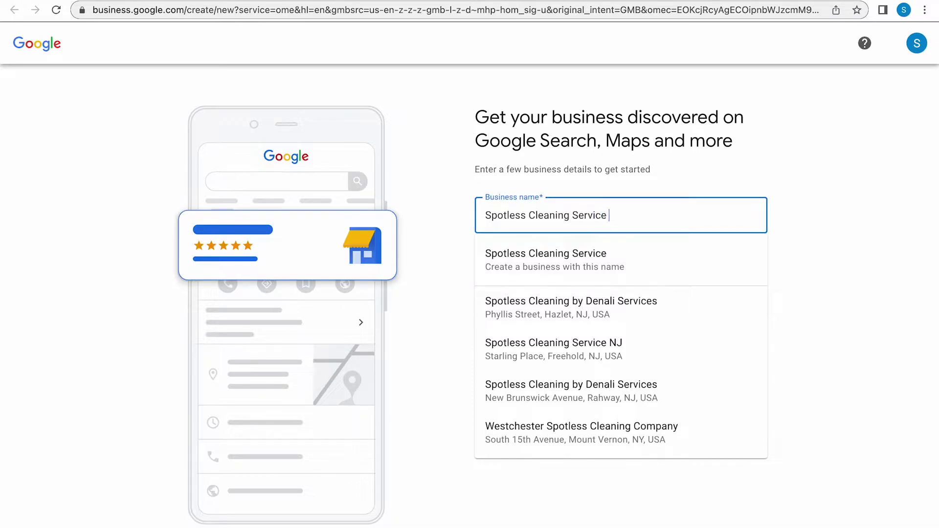
left_click(711, 281)
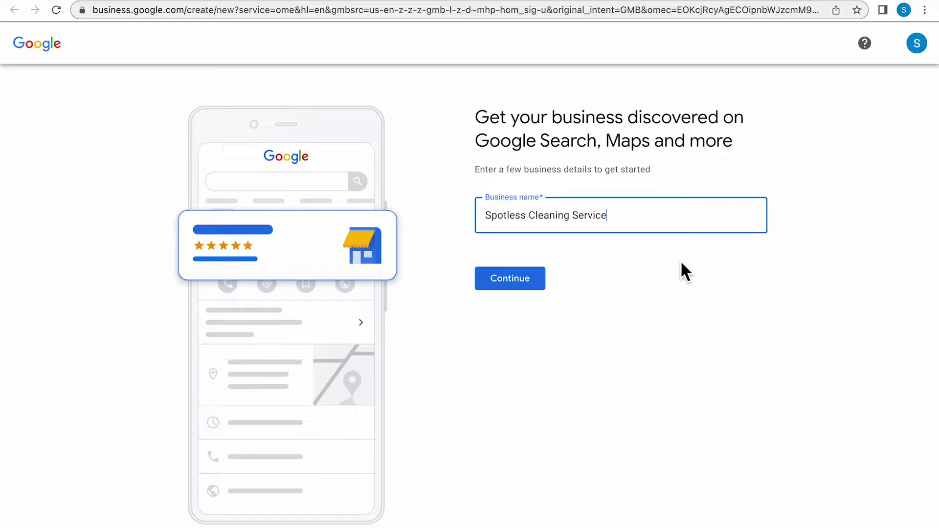
left_click(540, 283)
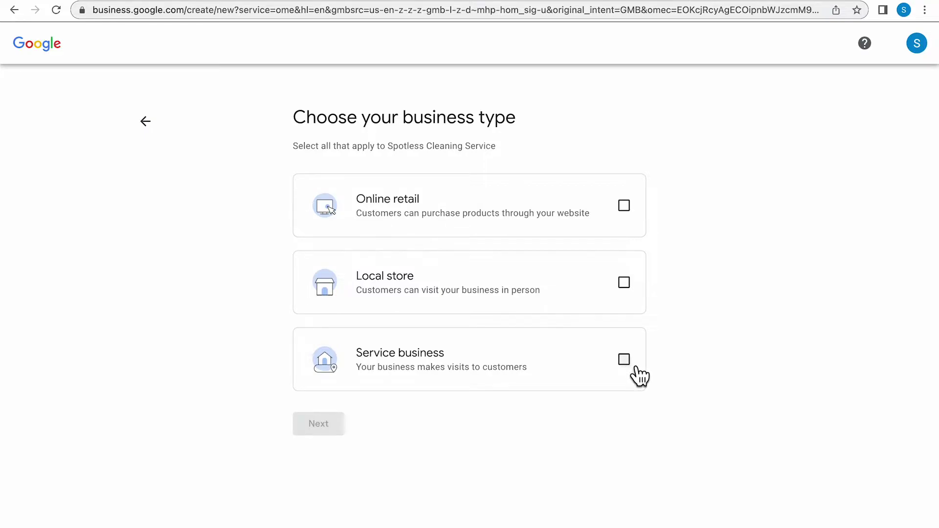
Mark it as a service business with the category House cleaning service.
left_click(636, 369)
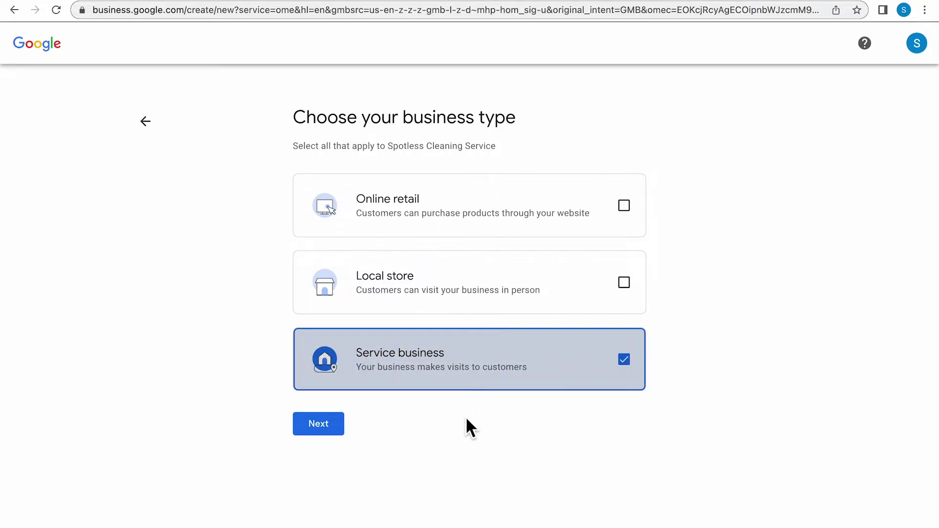
left_click(339, 432)
left_click(522, 215)
type("House Cle")
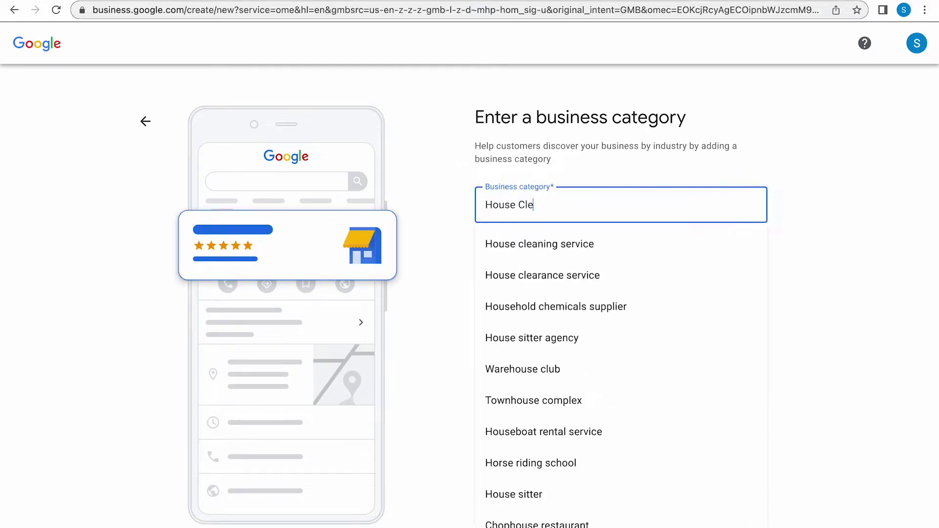
type("ani")
left_click(536, 243)
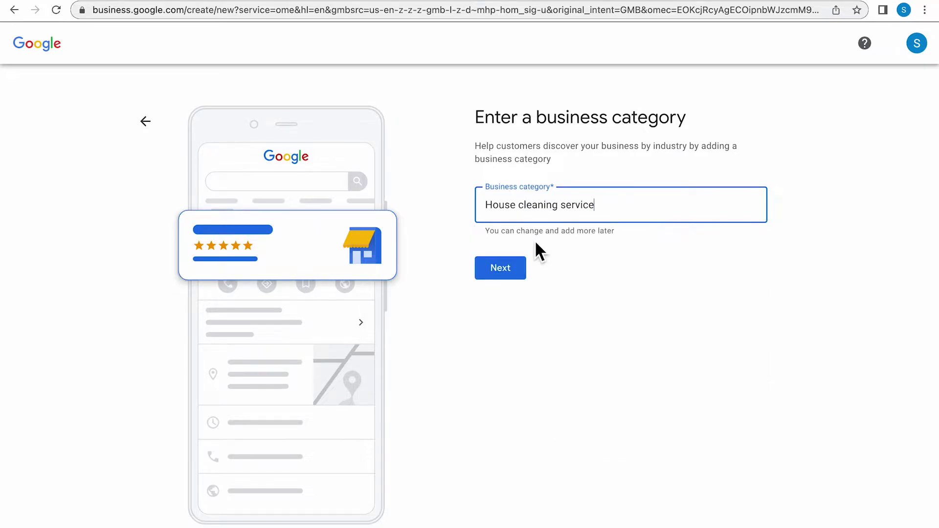
left_click(521, 277)
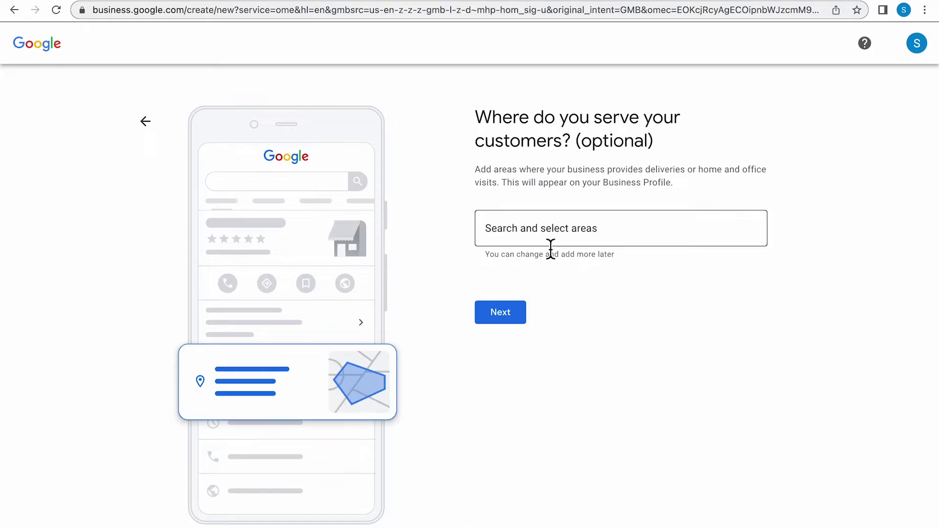
Add Manhattan, Brooklyn and Staten Island as the service areas.
left_click(551, 244)
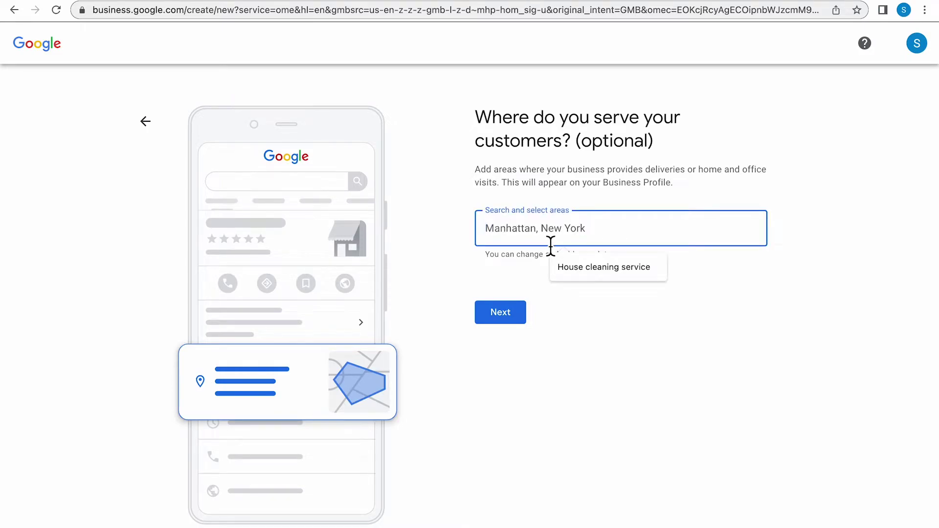
type("Mang")
key("BackSpace")
left_click(577, 273)
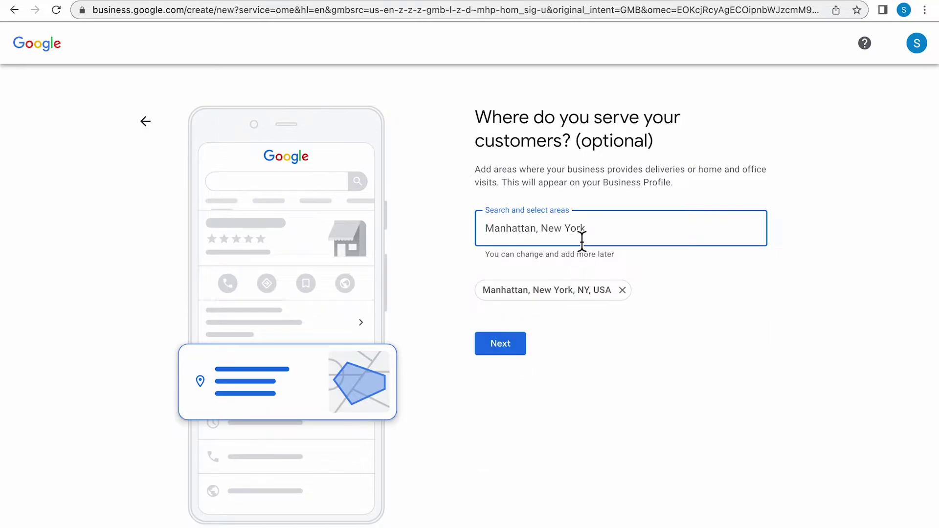
type("Brroklyn")
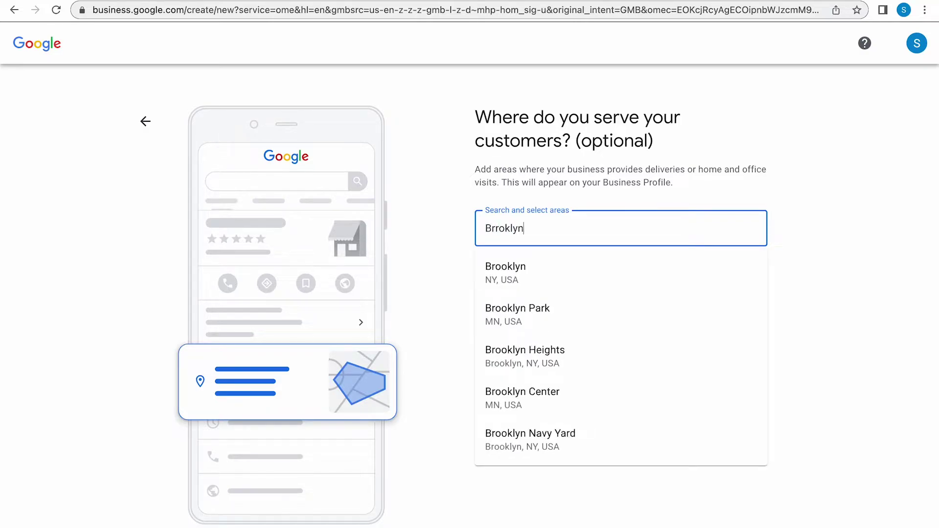
left_click(597, 276)
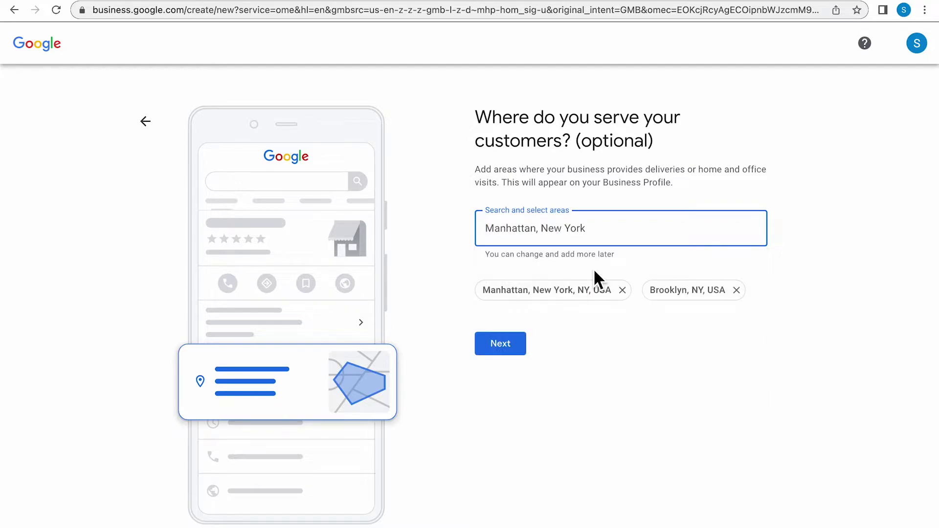
type("S")
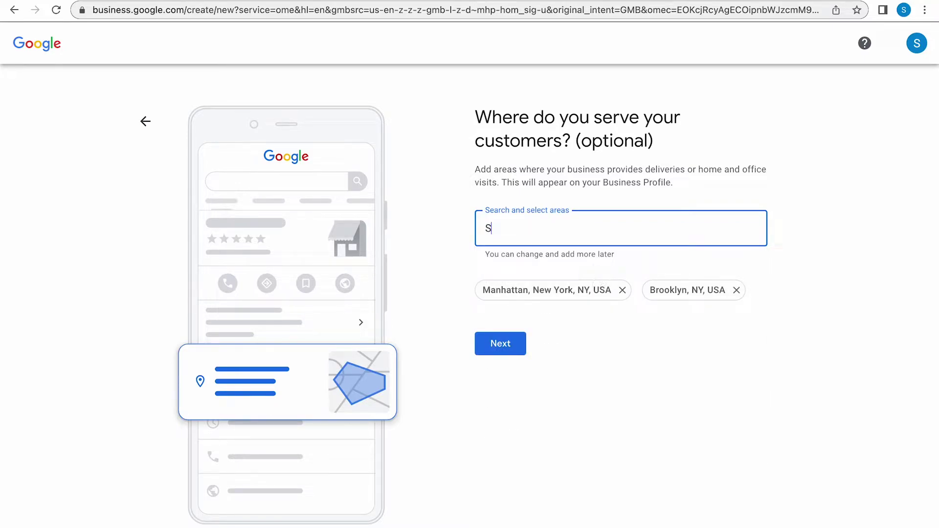
type("taten Island")
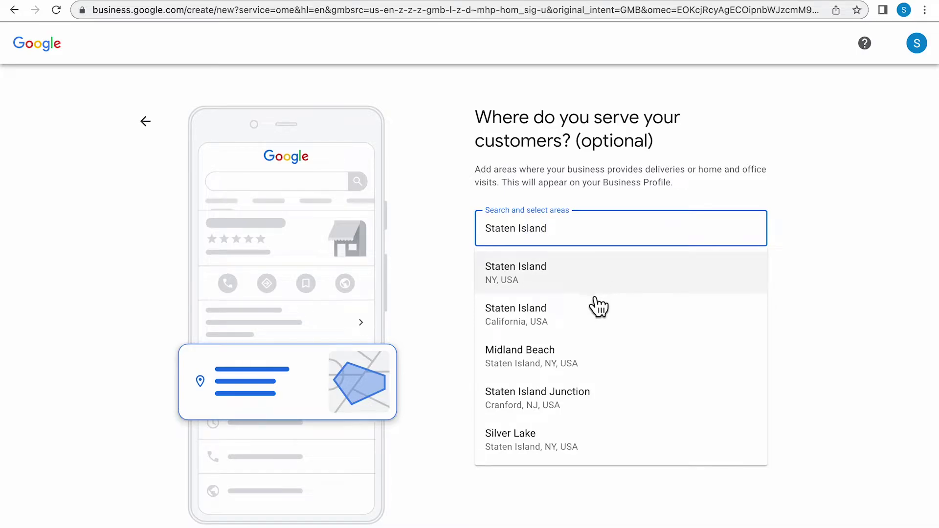
left_click(592, 290)
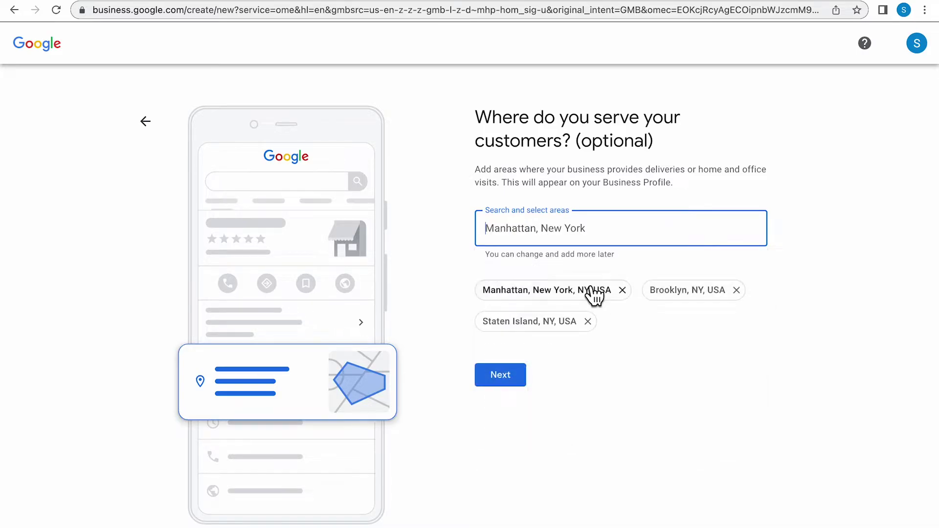
left_click(515, 374)
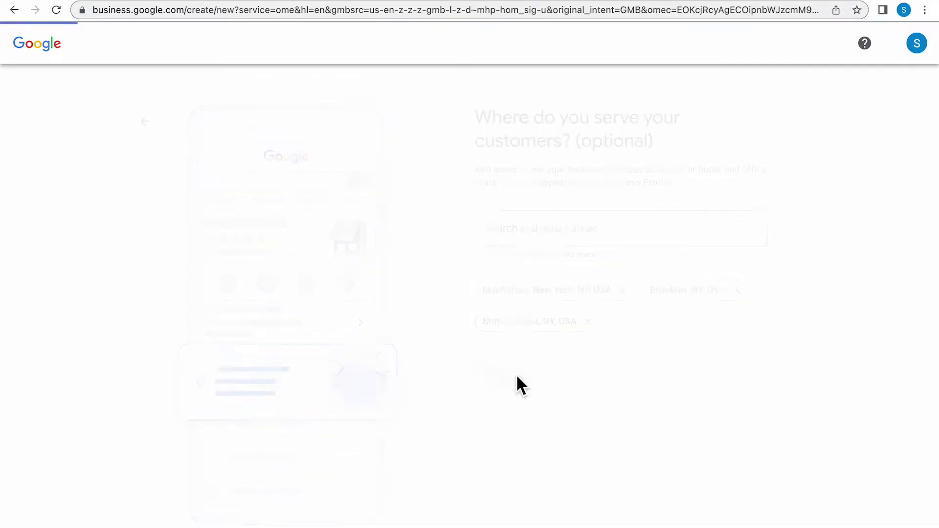
left_click(586, 219)
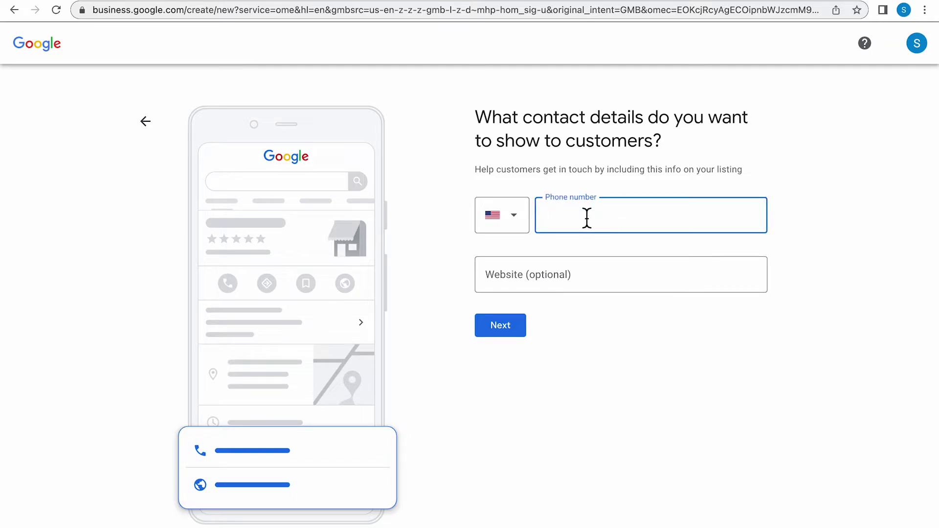
left_click(486, 274)
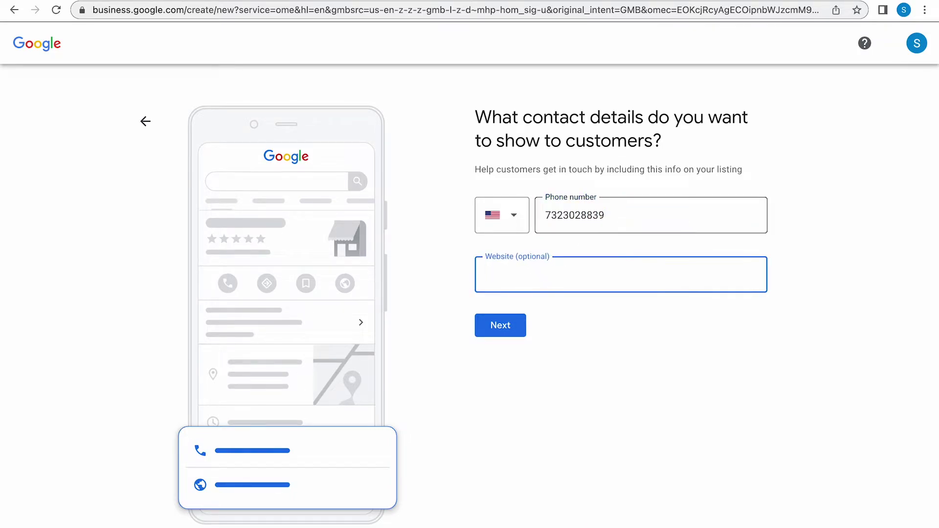
type("www.leftspotless.com")
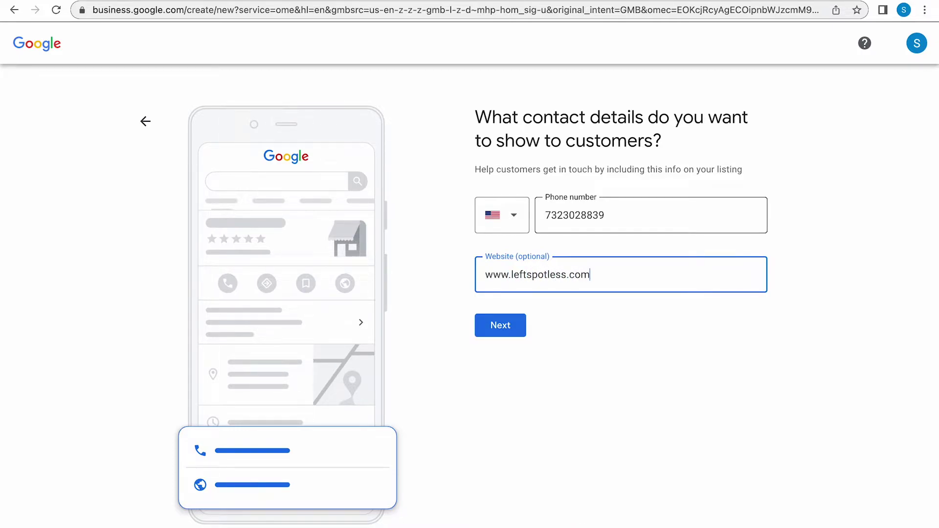
left_click(518, 336)
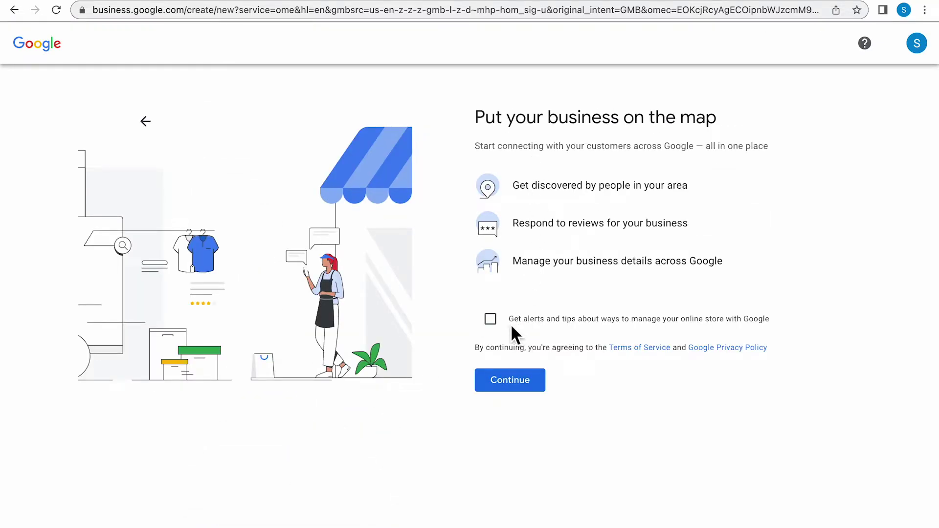
left_click(527, 393)
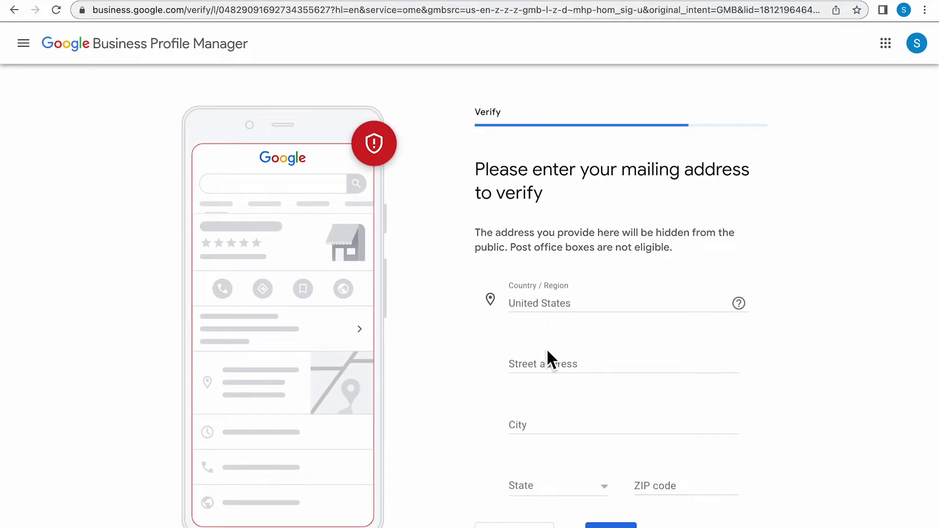
Enter the business mailing address using the matching street suggestion.
type("214")
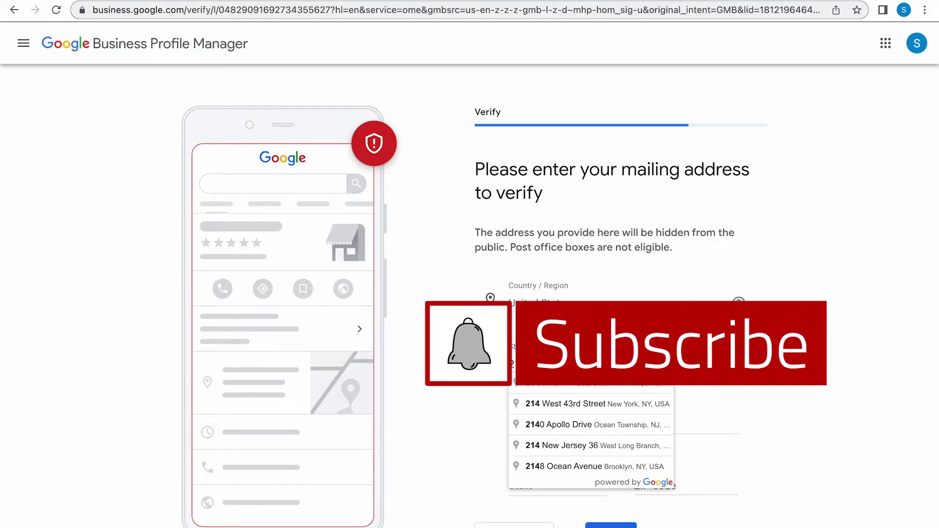
type(" Ten")
left_click(592, 386)
left_click(611, 525)
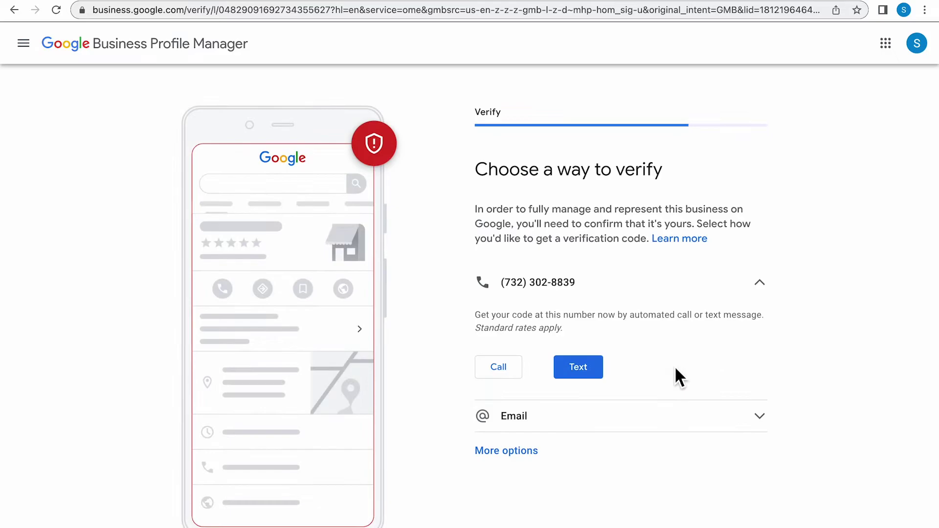
Verify the business with the code sent by text message.
left_click(599, 367)
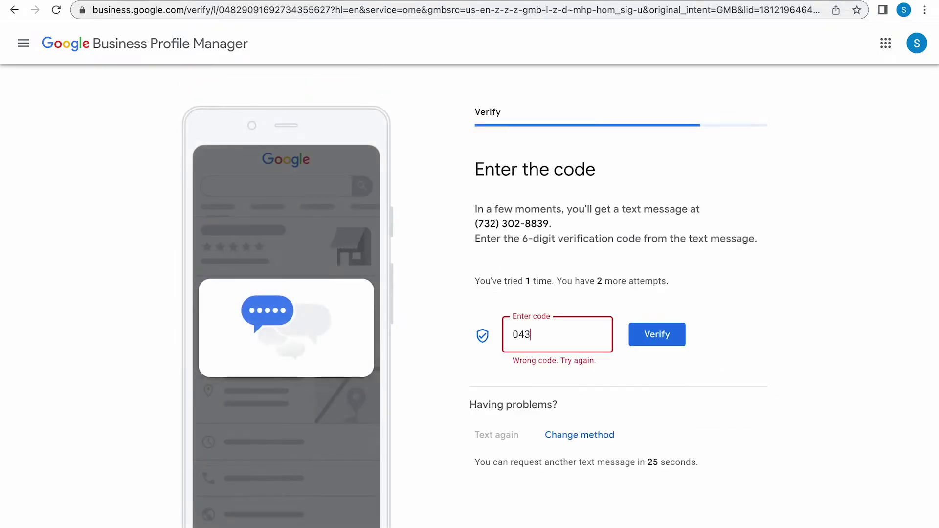
left_click(665, 336)
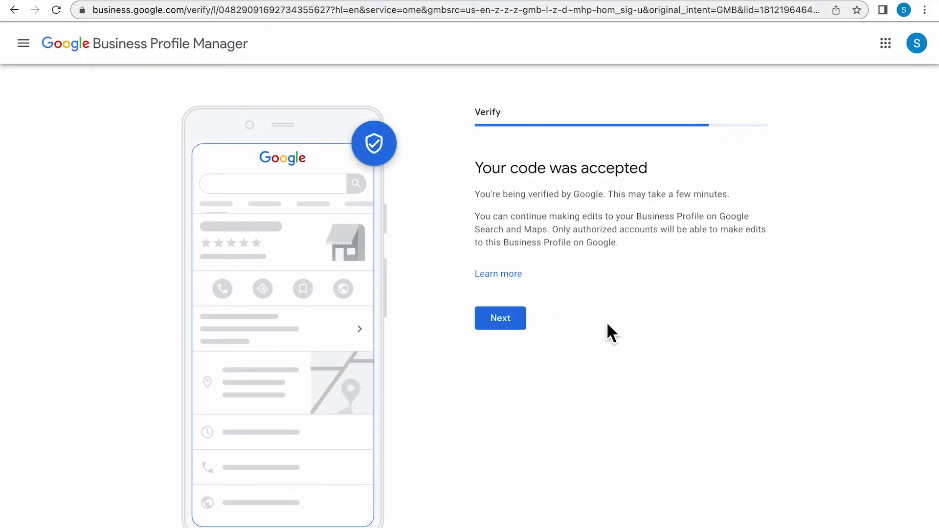
left_click(521, 320)
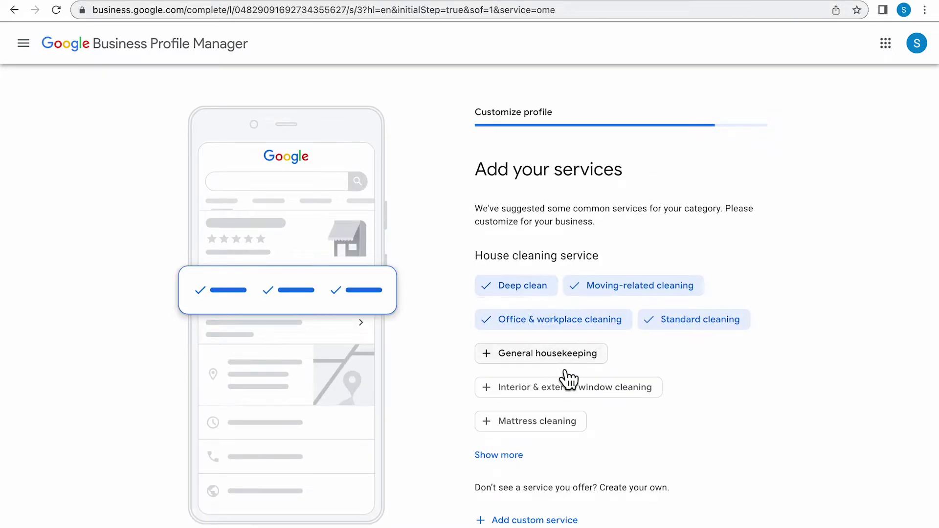
Select the General housekeeping, Interior & exterior window cleaning and Mattress cleaning services.
left_click(561, 362)
left_click(567, 391)
left_click(558, 423)
scroll(576, 462, "down", 2)
Add custom services Air Duct Cleaning, Hoarding clean Up, Dryer Vent Cleaning and Vacation Rental Cleaning.
left_click(528, 456)
type("Air Duct Cleaning")
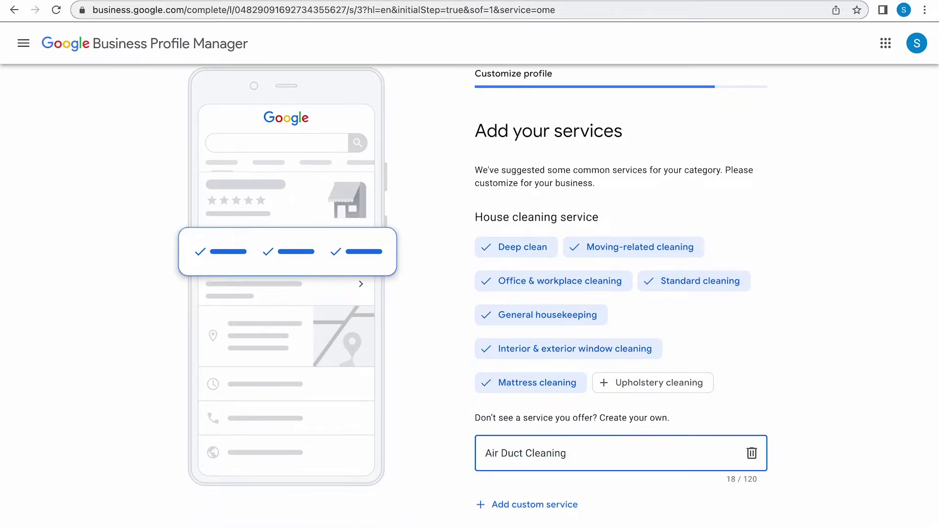
left_click(534, 504)
type("Hoarding clean Up")
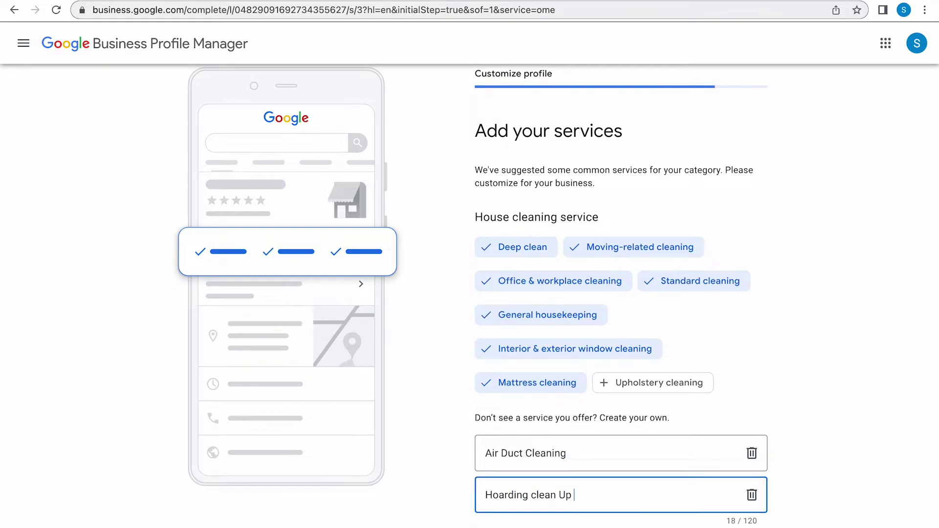
left_click(535, 520)
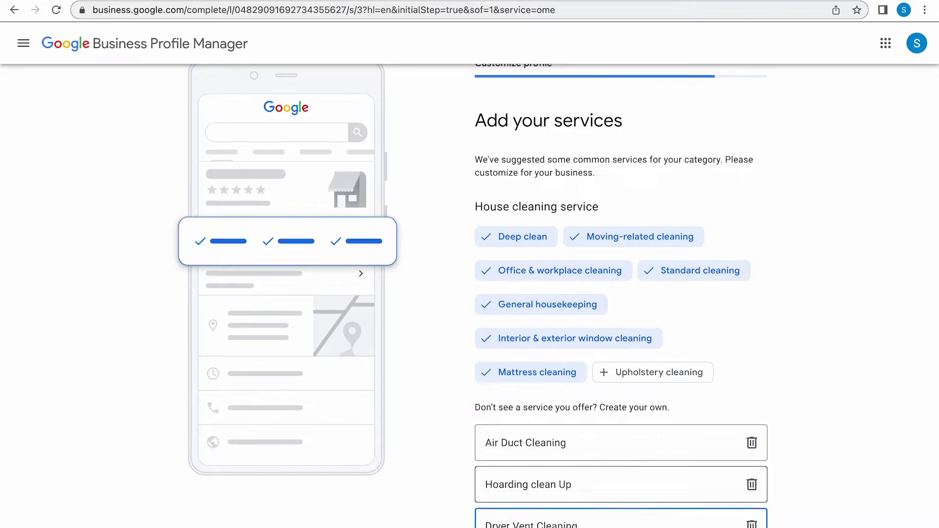
scroll(509, 513, "down", 1)
left_click(509, 521)
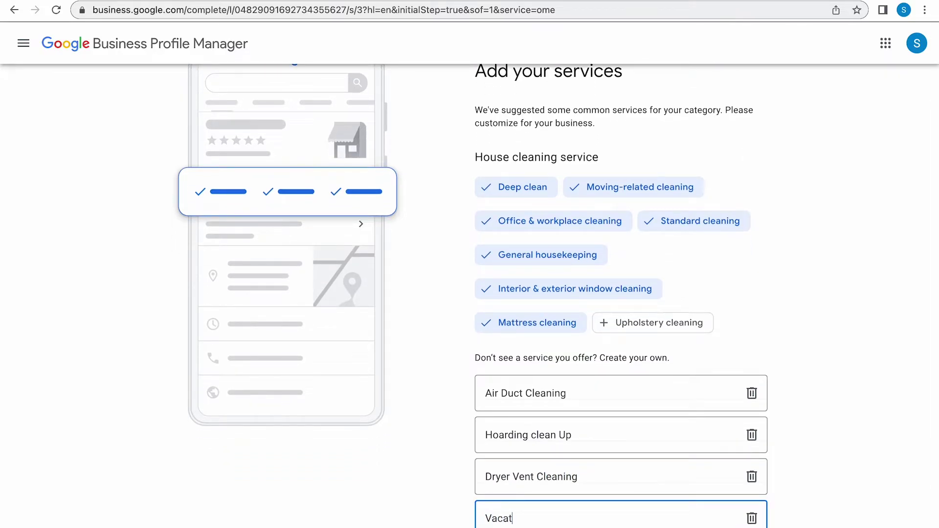
type("Vacation Rental Cleaning")
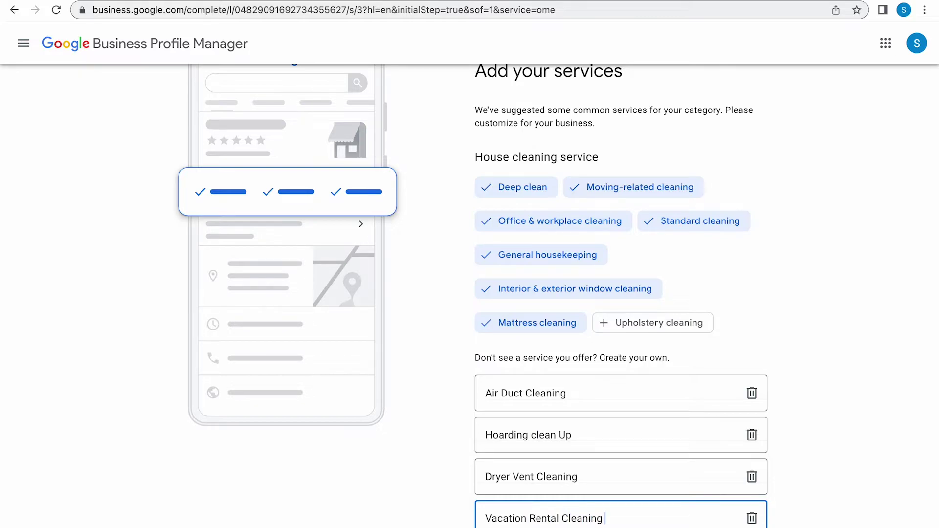
scroll(656, 357, "down", 2)
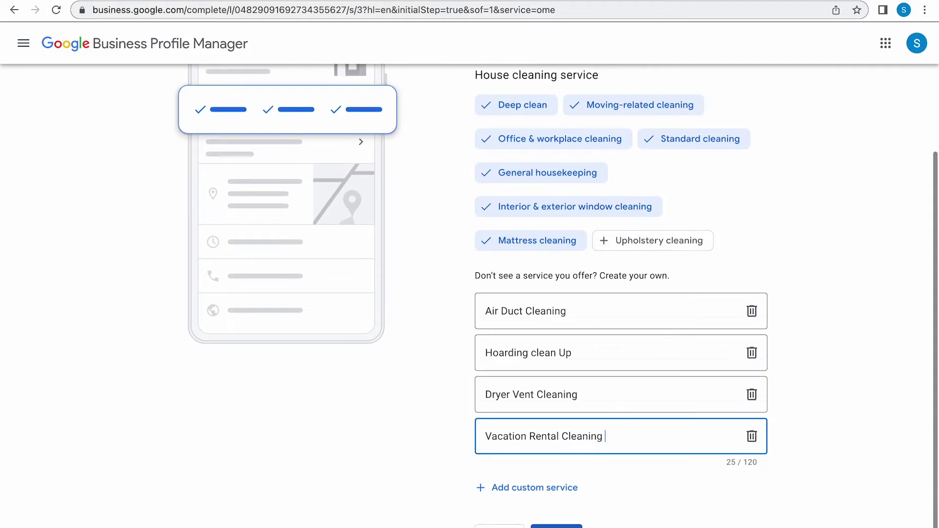
Set Monday, Tuesday and Wednesday as open 24 hours.
key("Return")
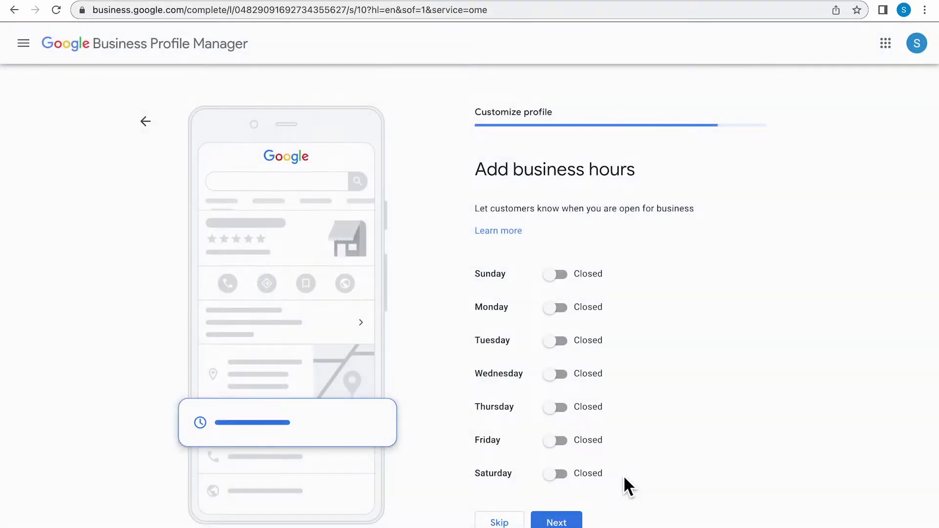
scroll(618, 335, "down", 1)
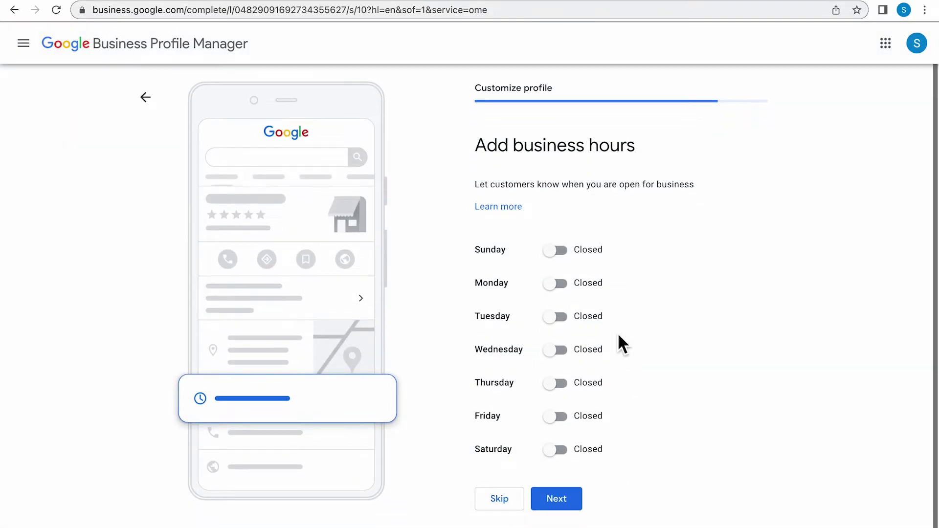
left_click(567, 284)
left_click(567, 339)
left_click(565, 391)
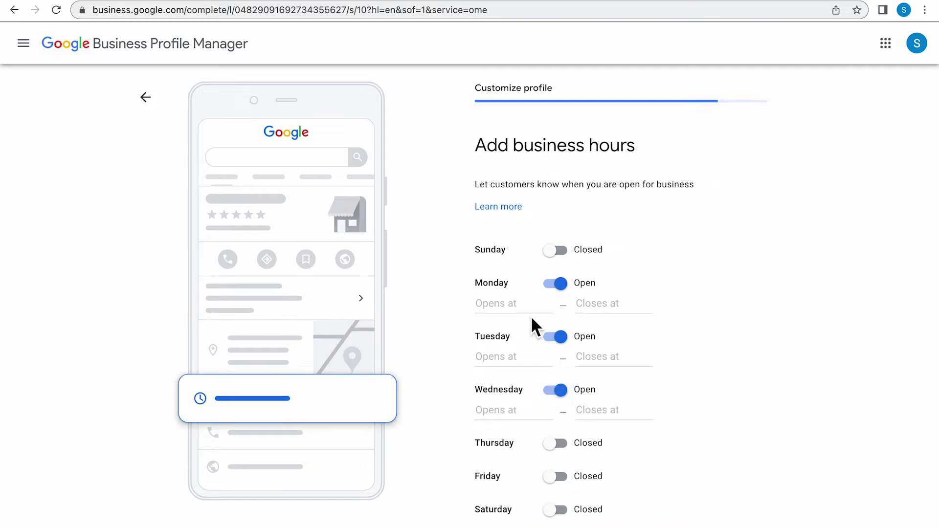
left_click(532, 311)
left_click(536, 332)
left_click(538, 337)
left_click(534, 359)
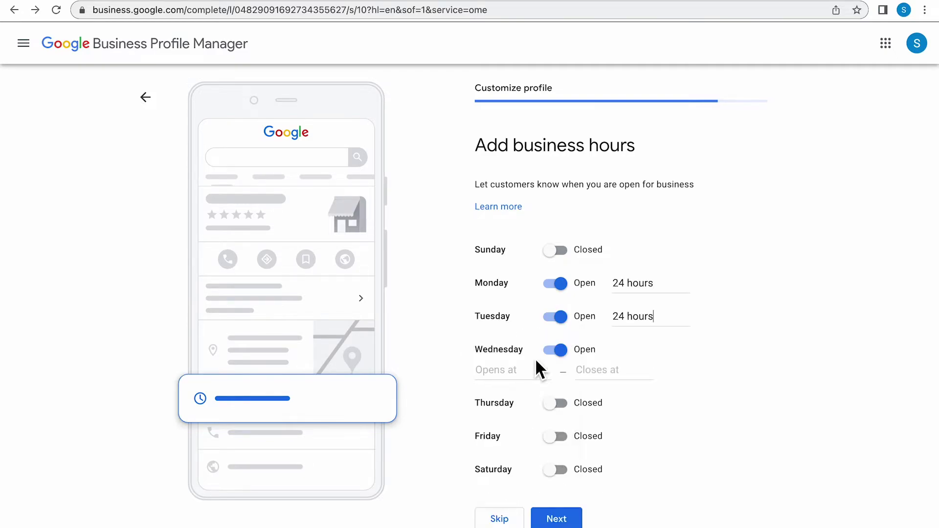
left_click(535, 362)
left_click(536, 391)
Set Thursday and Friday as open 24 hours too.
left_click(557, 385)
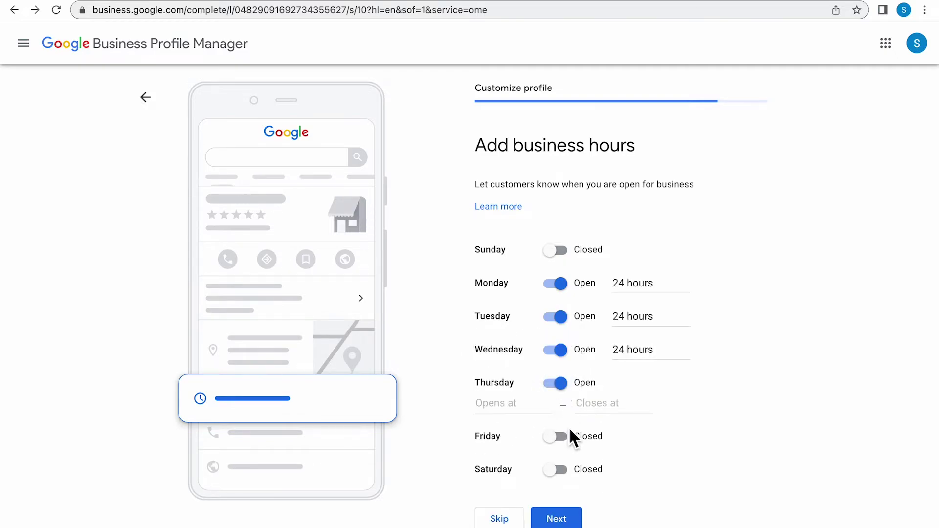
left_click(566, 435)
scroll(571, 463, "down", 1)
left_click(519, 387)
left_click(514, 405)
left_click(532, 416)
left_click(527, 439)
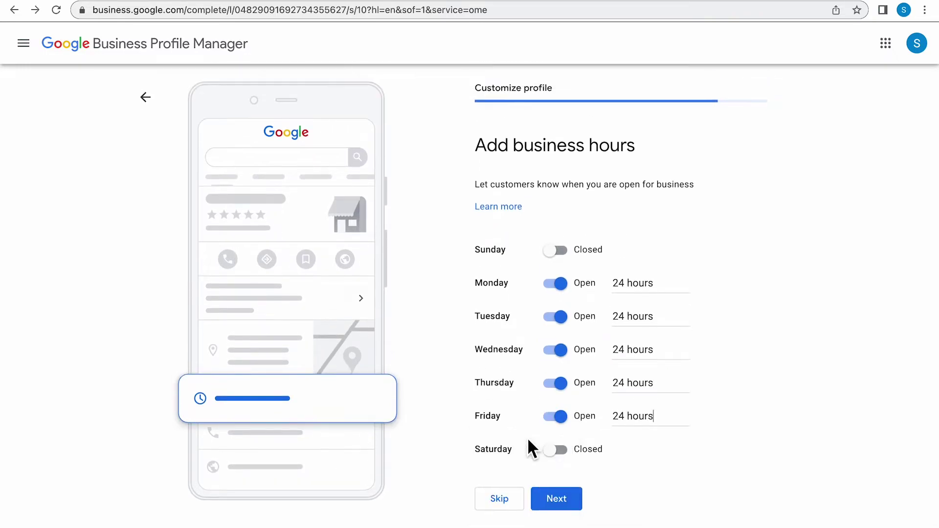
Change Monday's hours to 6:00 AM–6:00 PM.
left_click(631, 290)
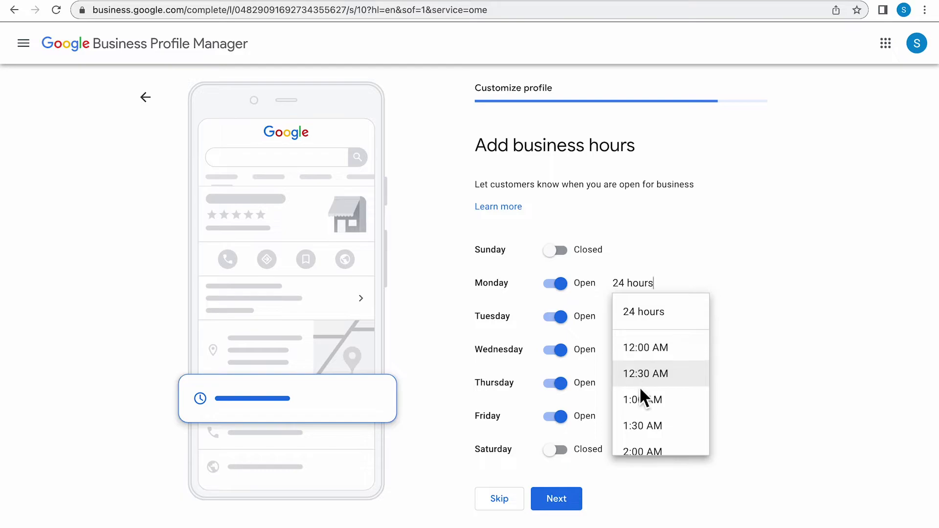
scroll(644, 377, "down", 4)
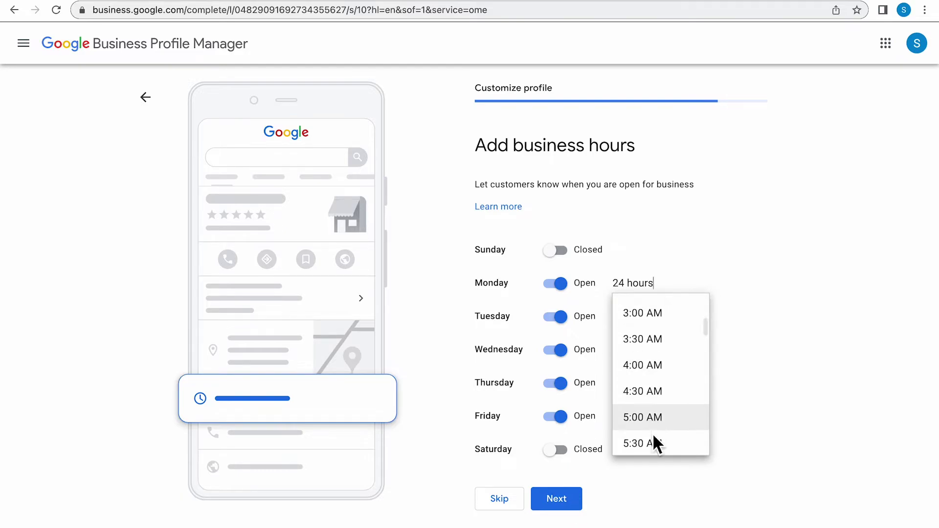
scroll(652, 435, "down", 1)
left_click(650, 419)
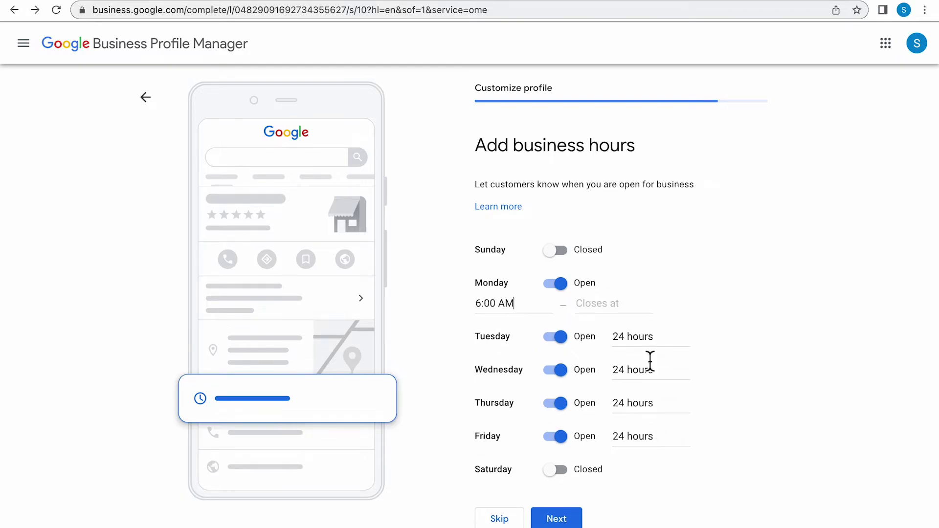
left_click(607, 315)
type("6")
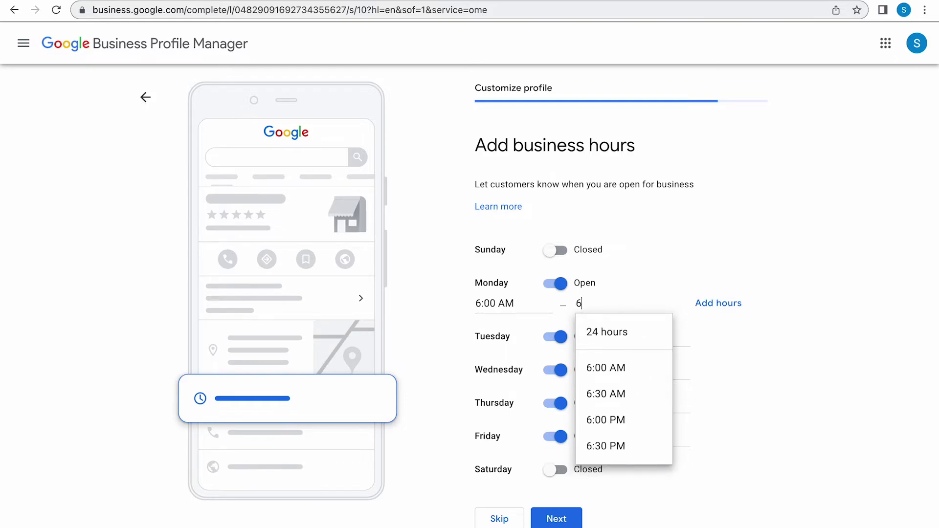
left_click(618, 421)
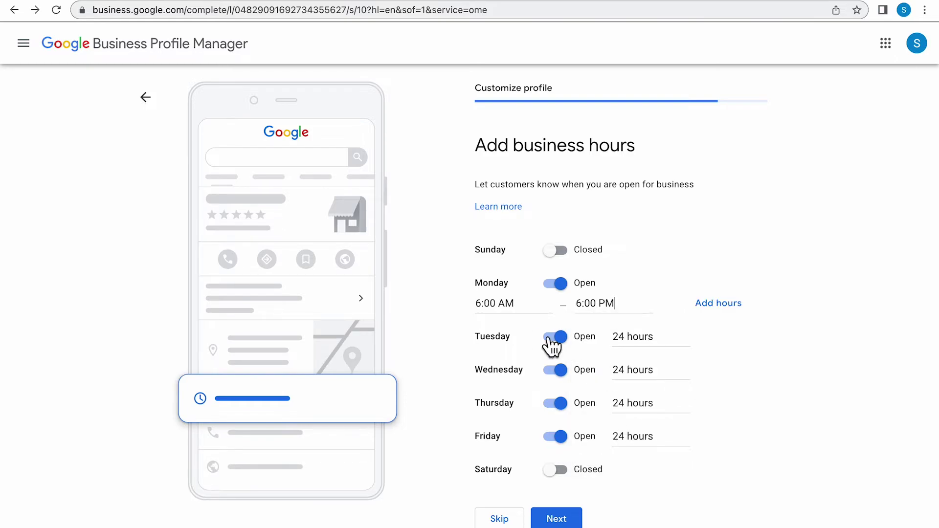
left_click(483, 308)
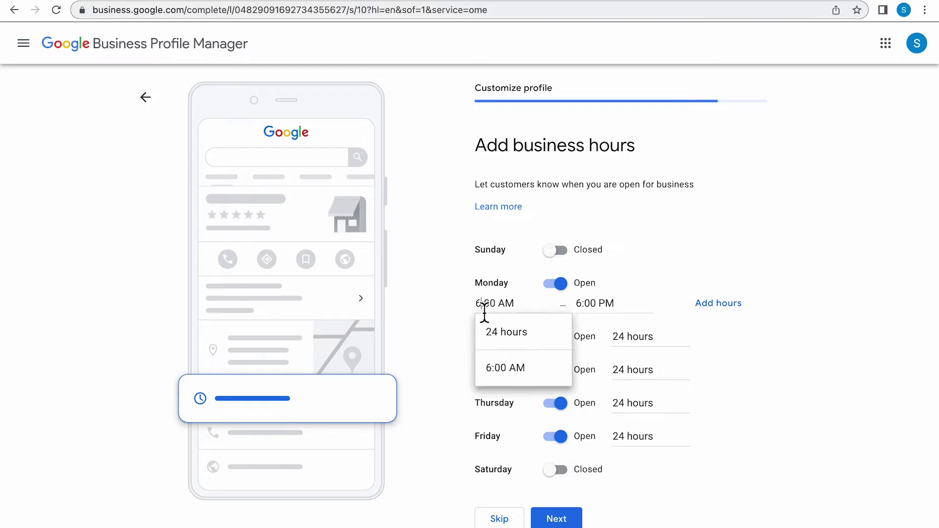
left_click(693, 252)
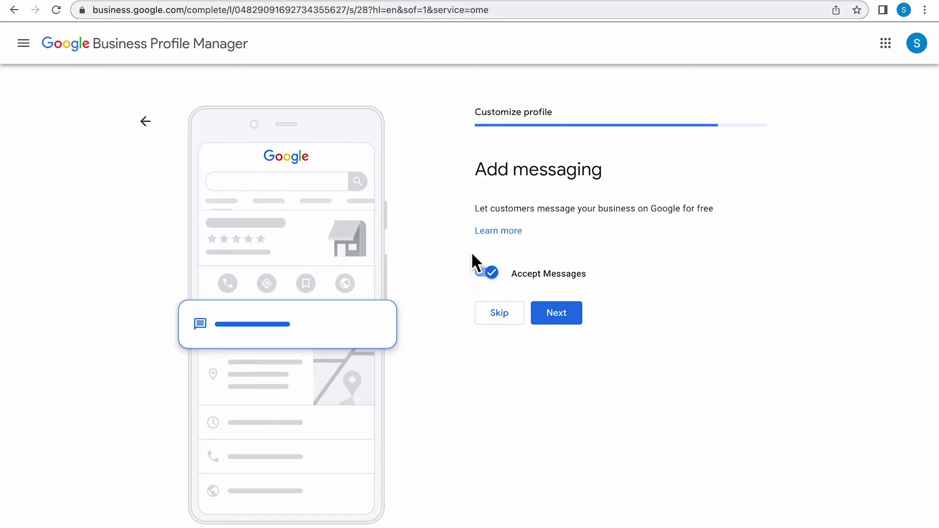
Keep customer messaging on and turn on quote requests.
left_click(577, 321)
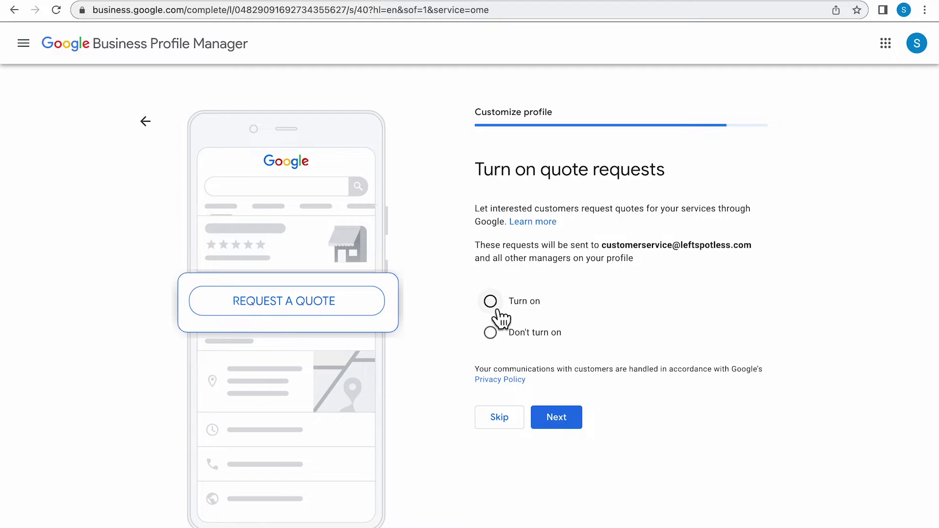
left_click(498, 310)
left_click(573, 426)
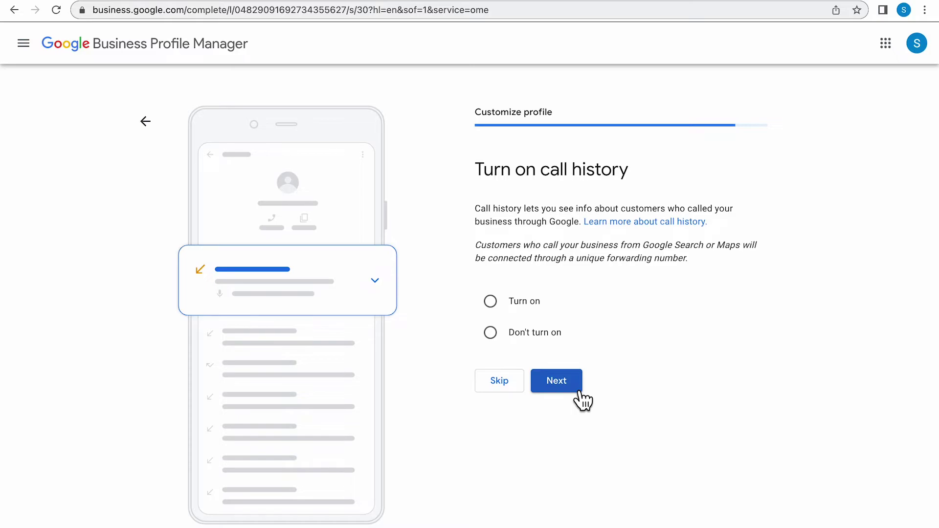
Turn on call history for the profile.
left_click(578, 392)
left_click(539, 307)
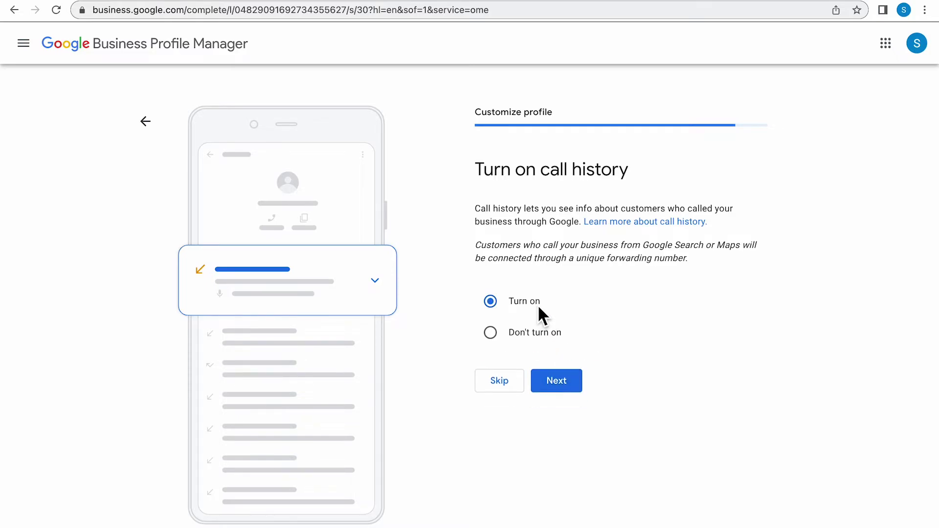
left_click(559, 380)
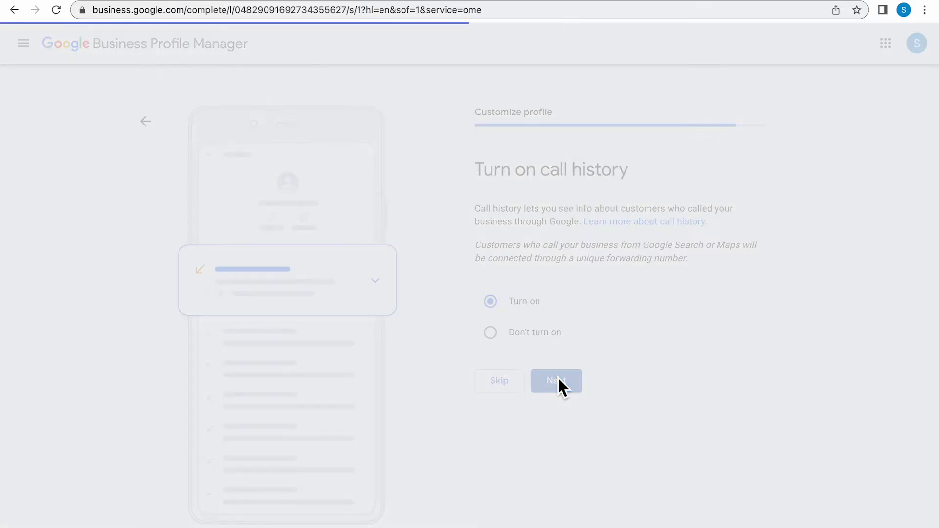
Write the description: Spotless Cleaning Service, a full service cleaning company proudly serving New York.
left_click(556, 374)
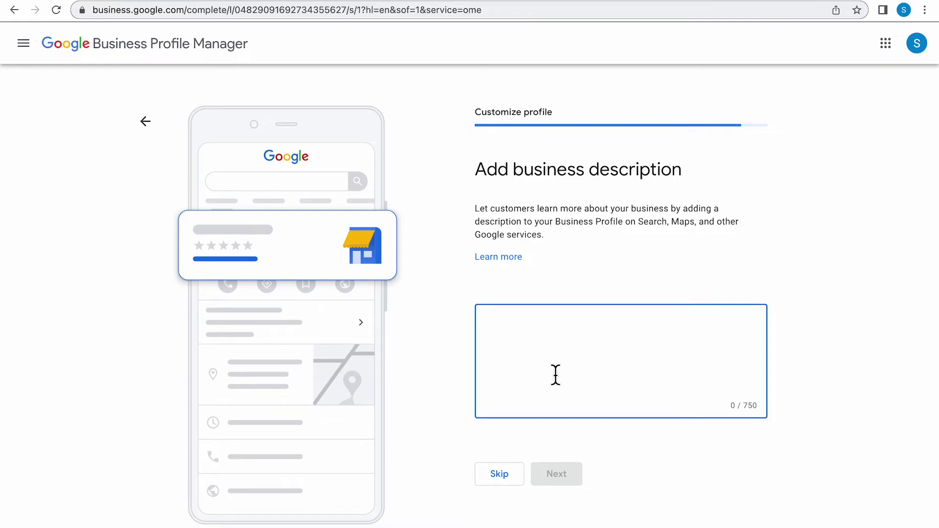
type("Spotless ")
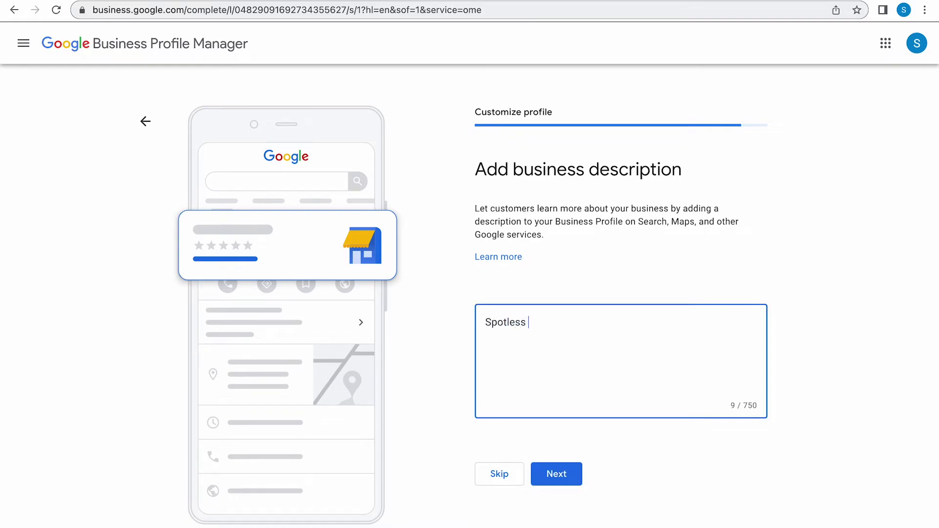
type("Cleaning se")
type("rvice I ")
type(" a ful")
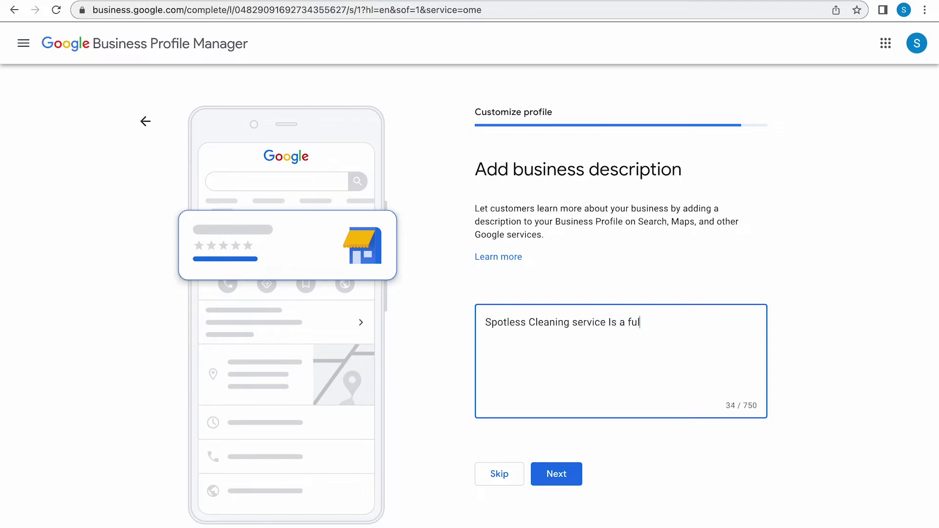
type("l service cleaning company ")
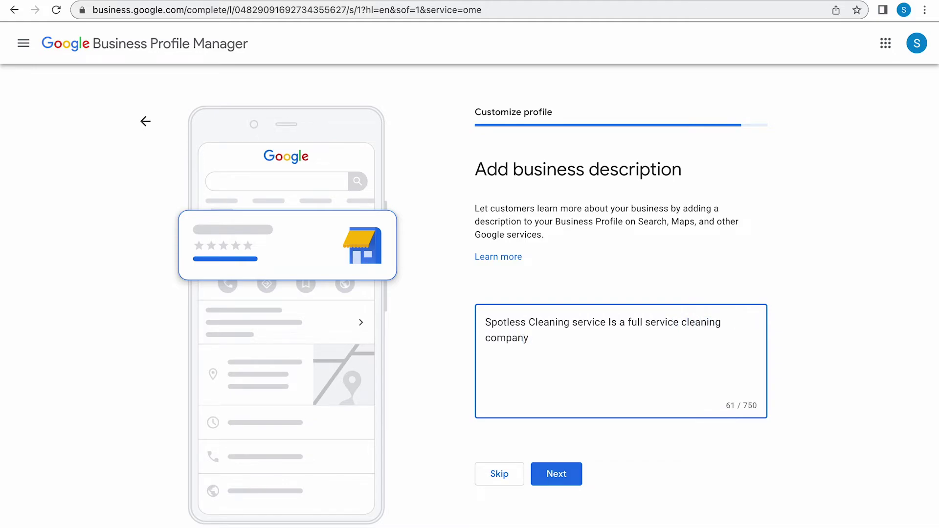
type("pro")
type("udly serving New York.")
key("BackSpace")
type(".")
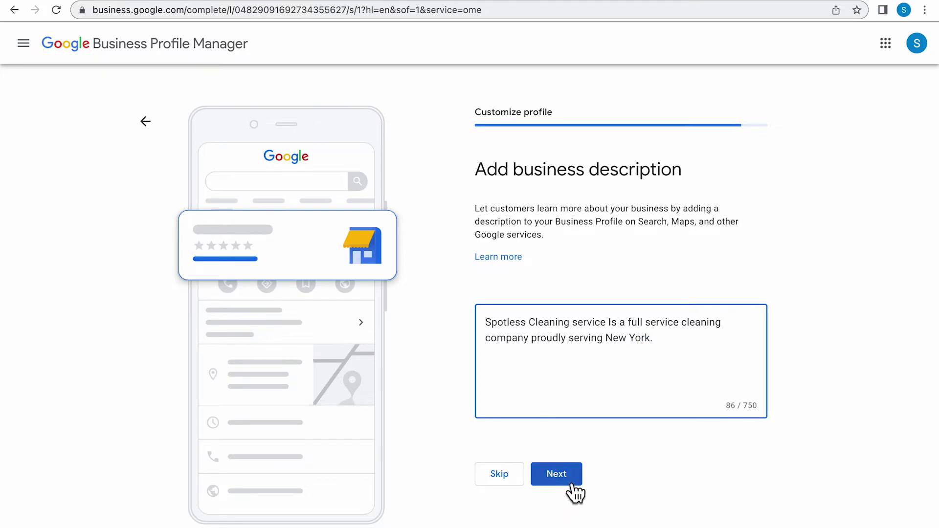
left_click(567, 476)
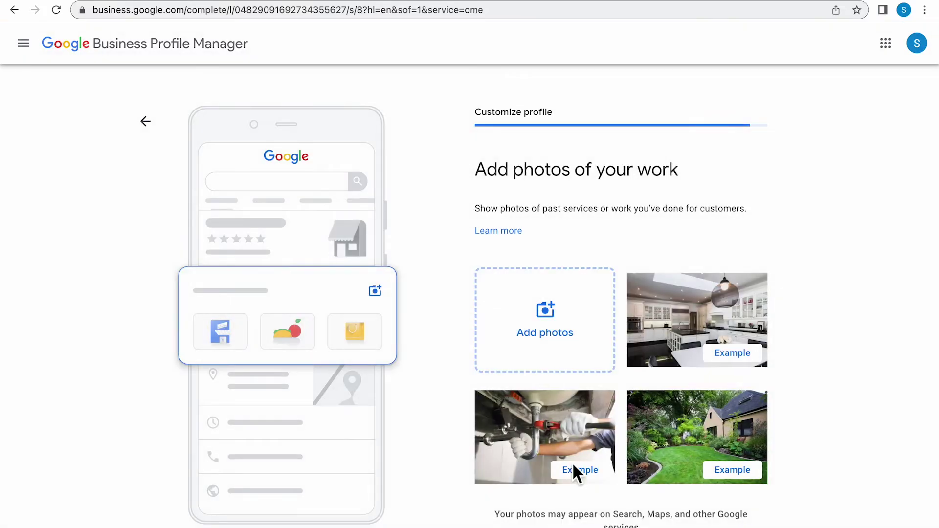
Upload a carpet-cleaning work photo from the computer to the profile.
left_click(564, 351)
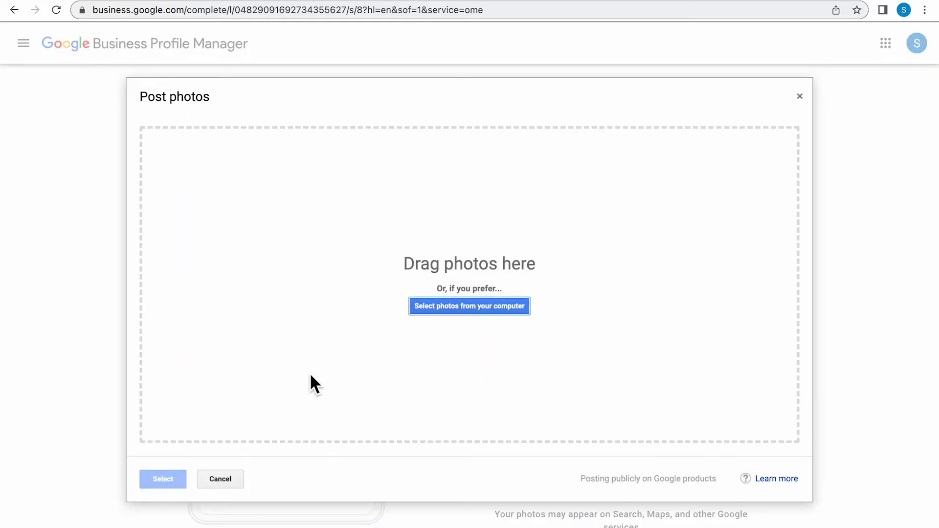
left_click(489, 306)
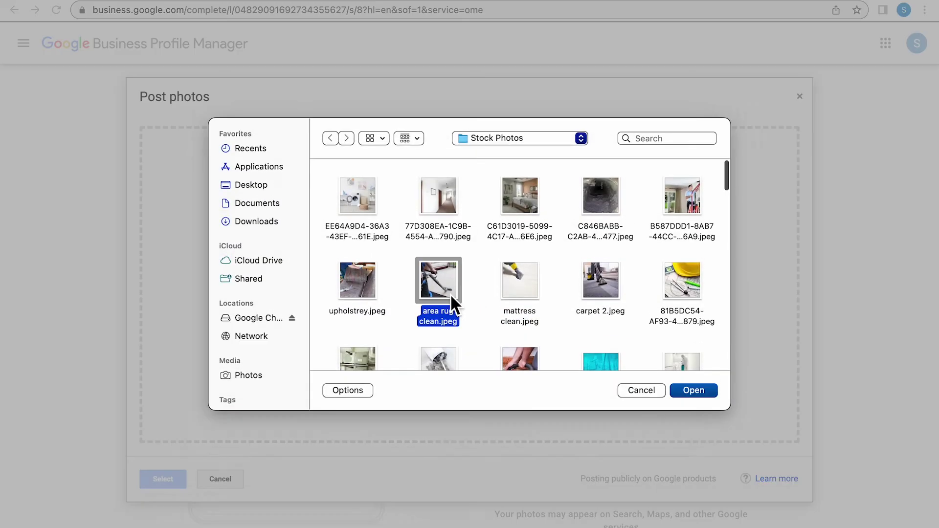
double_click(450, 295)
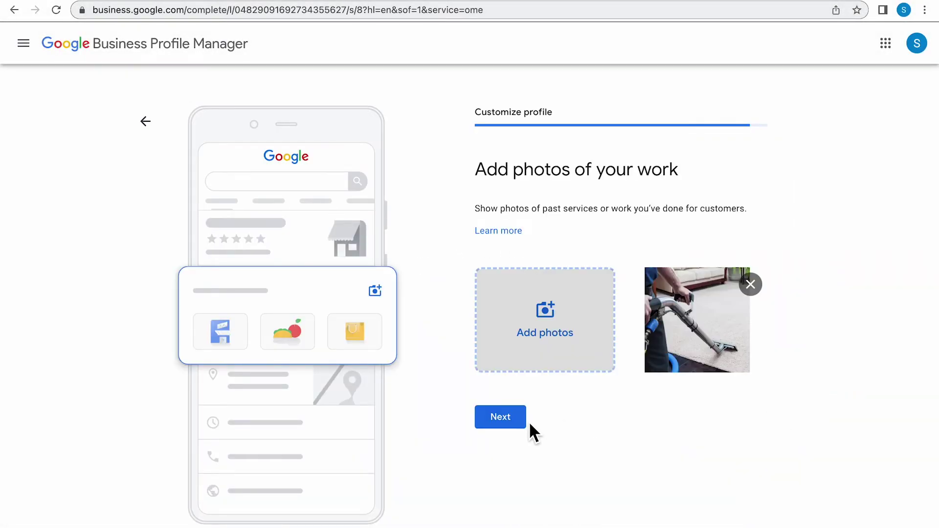
left_click(526, 426)
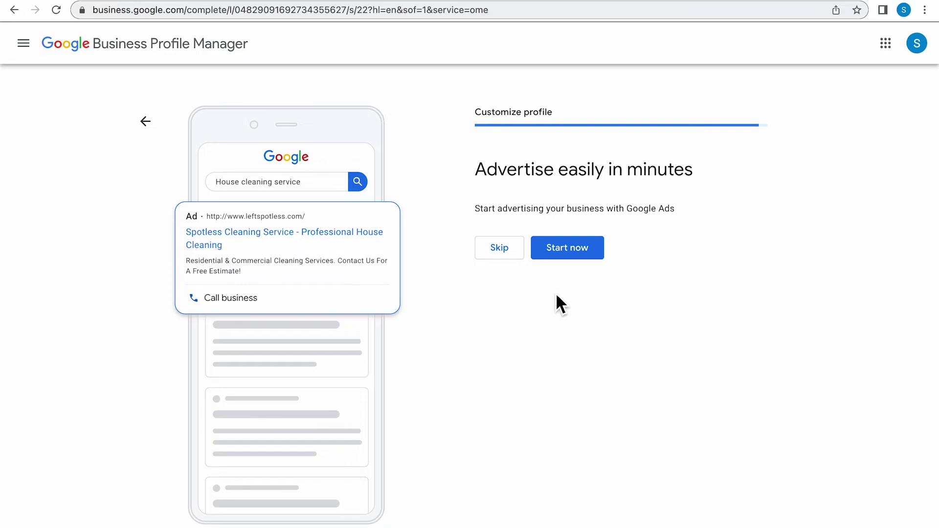
Skip the Google Ads offer and acknowledge that edits appear after verification.
left_click(511, 253)
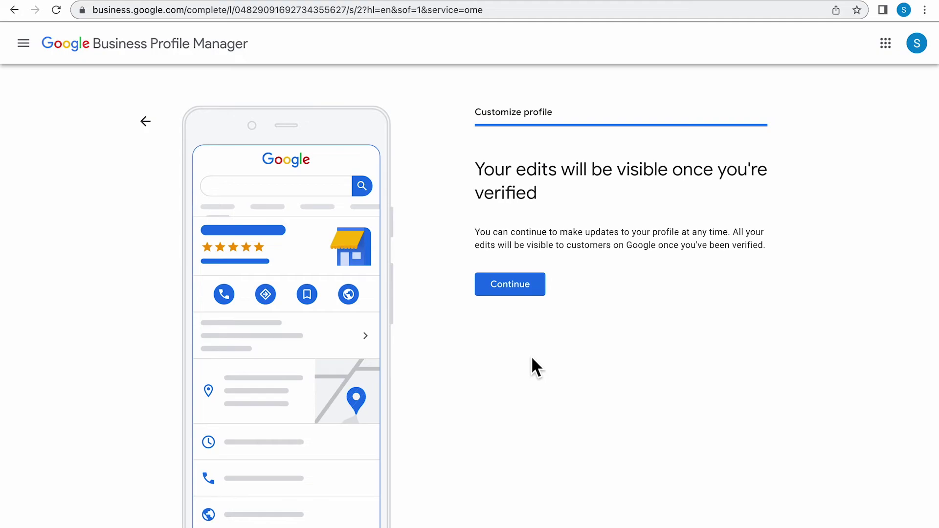
left_click(538, 299)
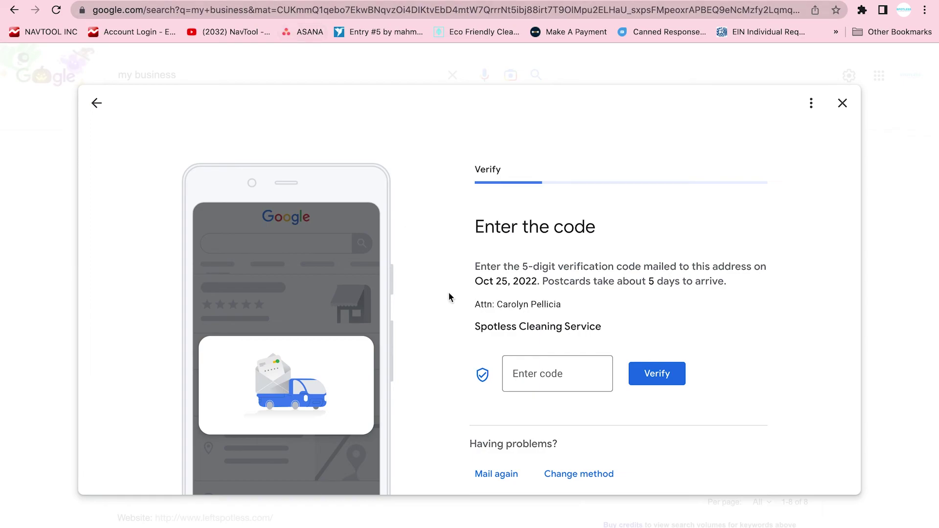
Enter the 5-digit postcard verification code and submit it for verification.
left_click(534, 374)
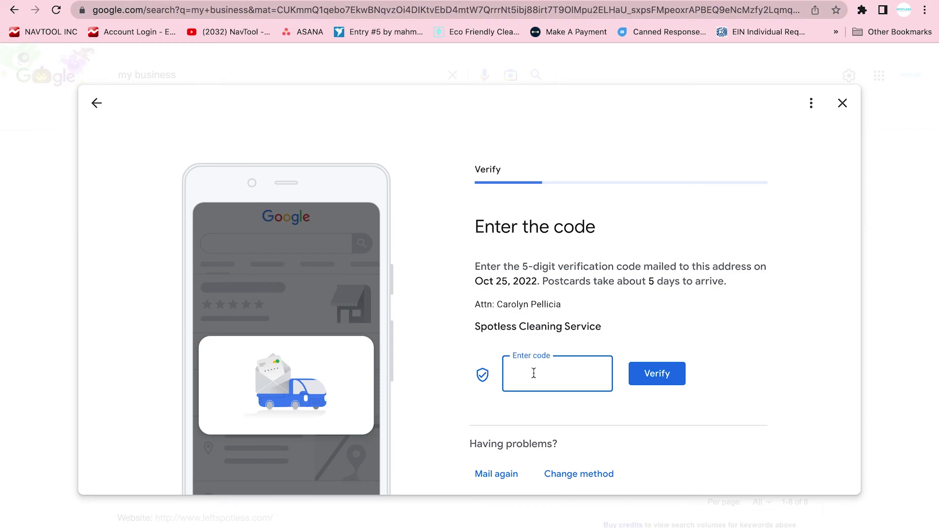
left_click(646, 381)
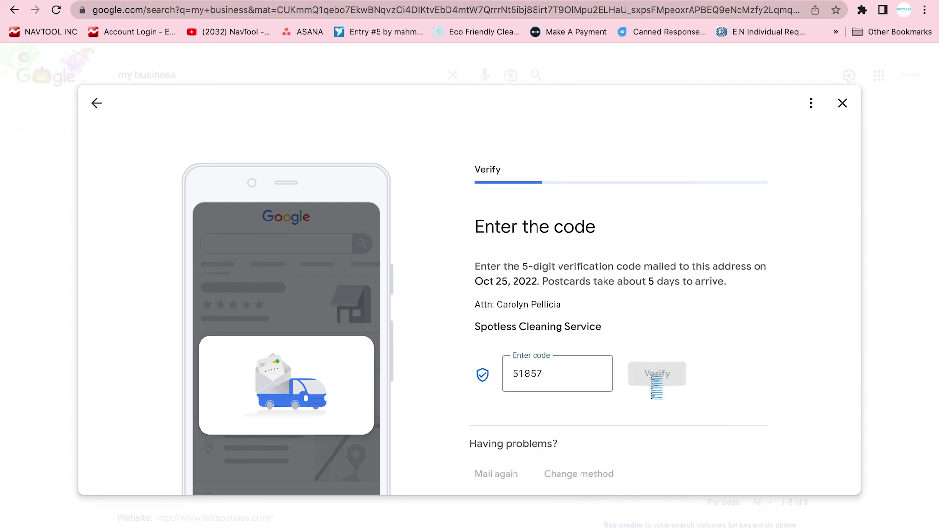